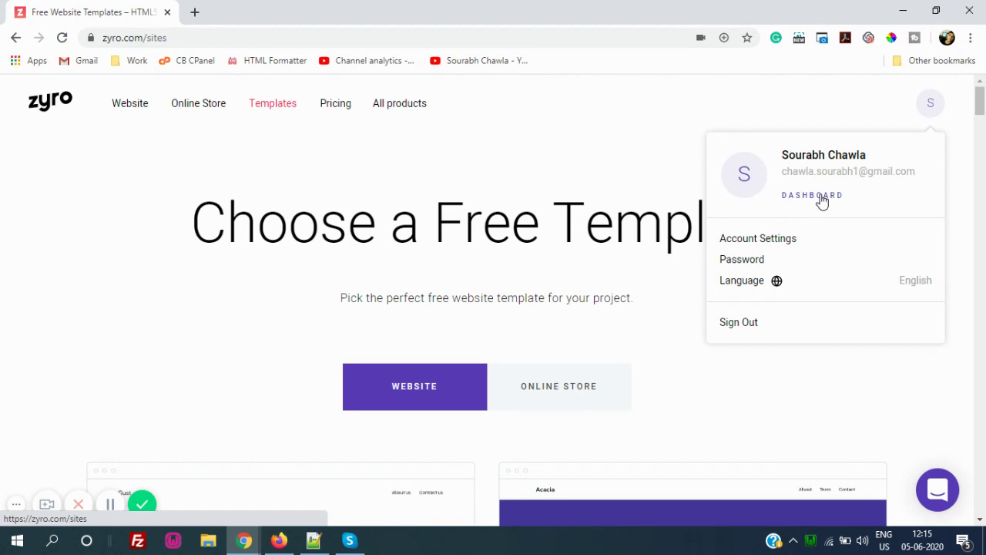
Step: Create a new website from the dashboard and start building it with the Acacia template
click(813, 196)
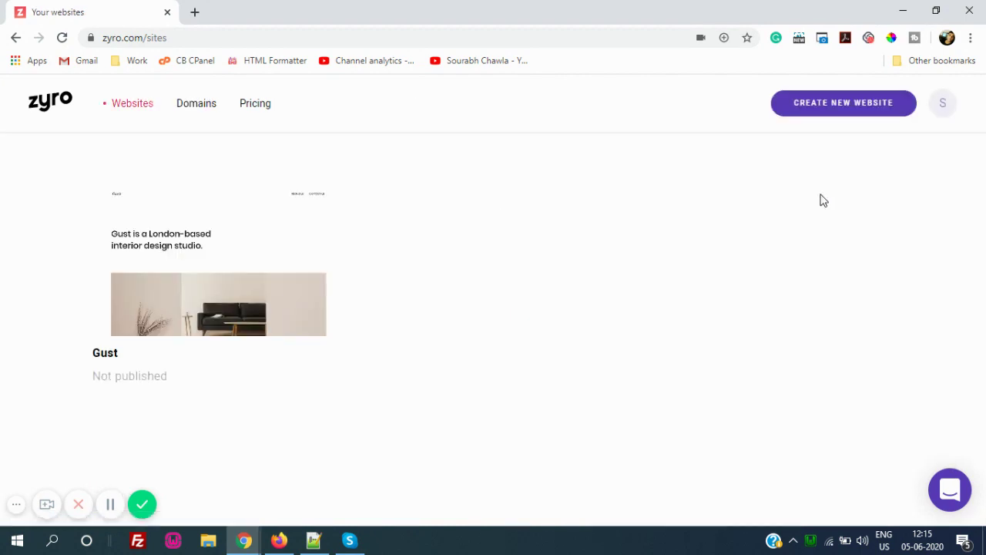
click(844, 108)
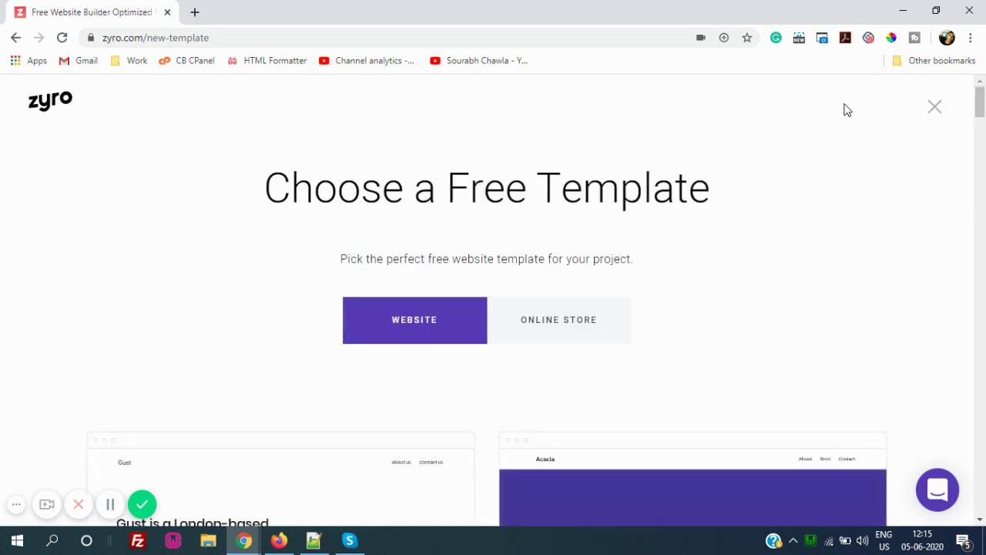
scroll(309, 300, down, 3)
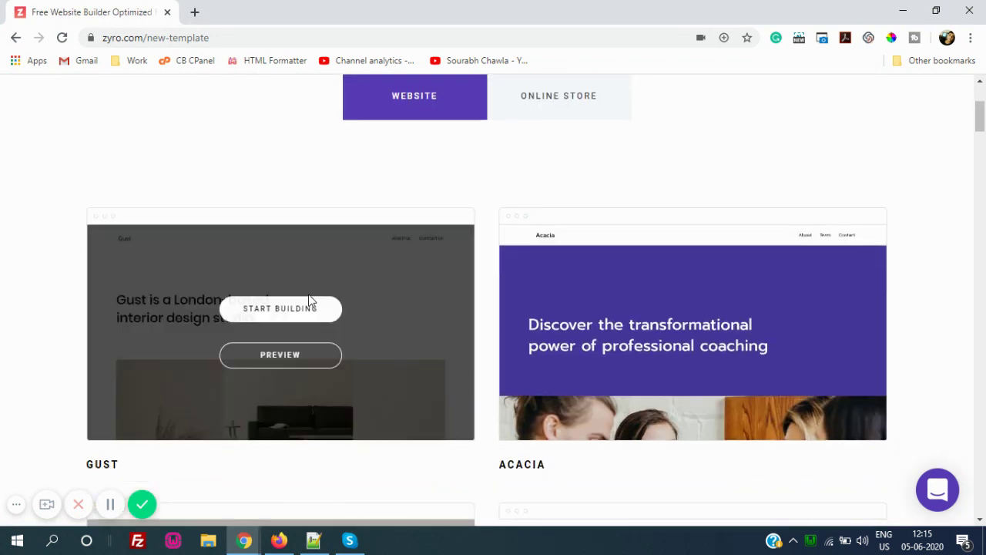
scroll(621, 300, down, 1)
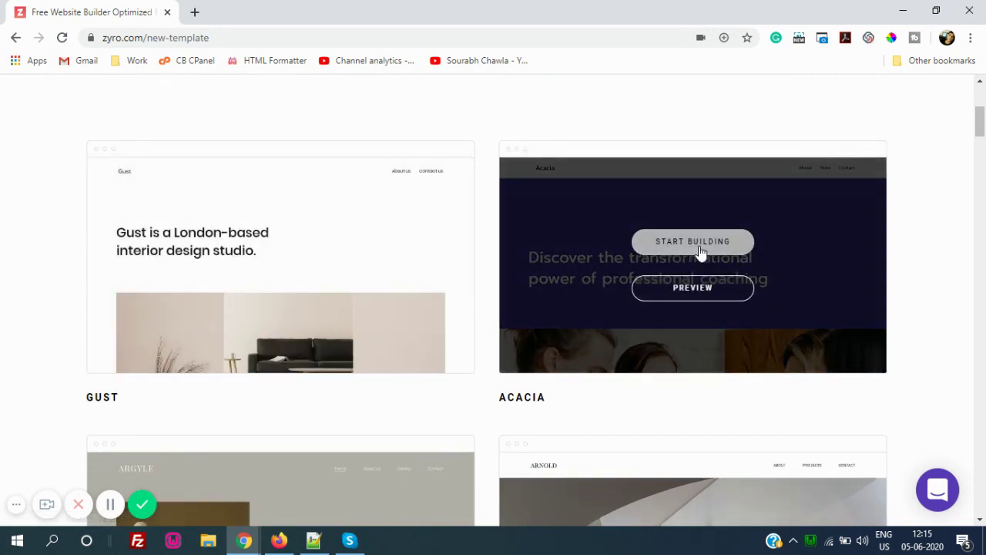
click(700, 251)
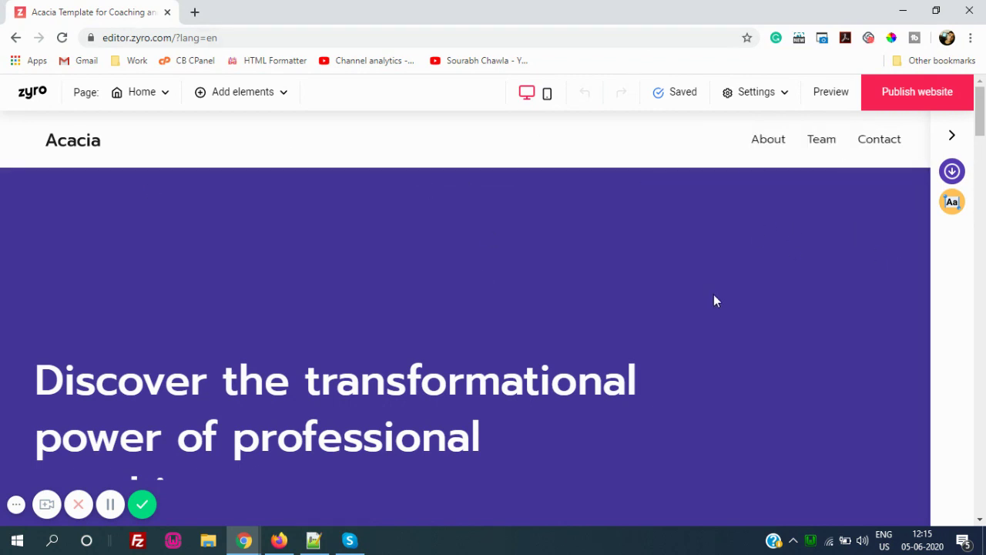
Step: Recolour the purple hero section's background to light green #D7E587 and switch its background type to Image
mouse_move(744, 199)
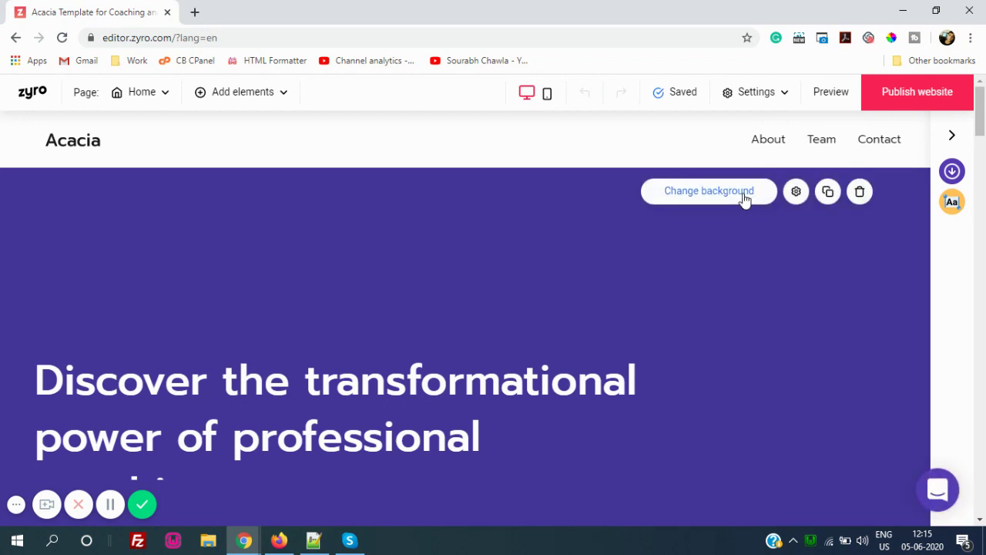
click(708, 191)
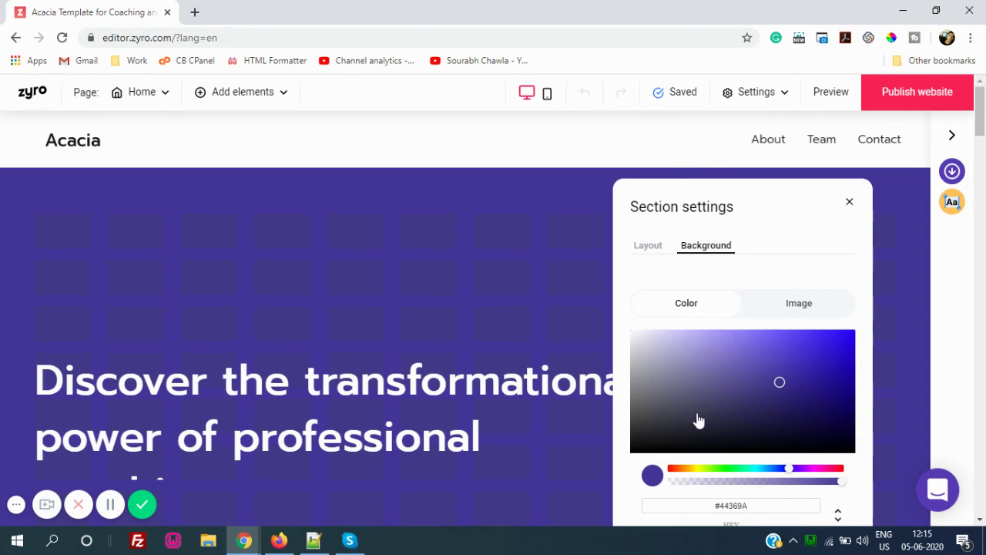
drag(776, 383, 726, 345)
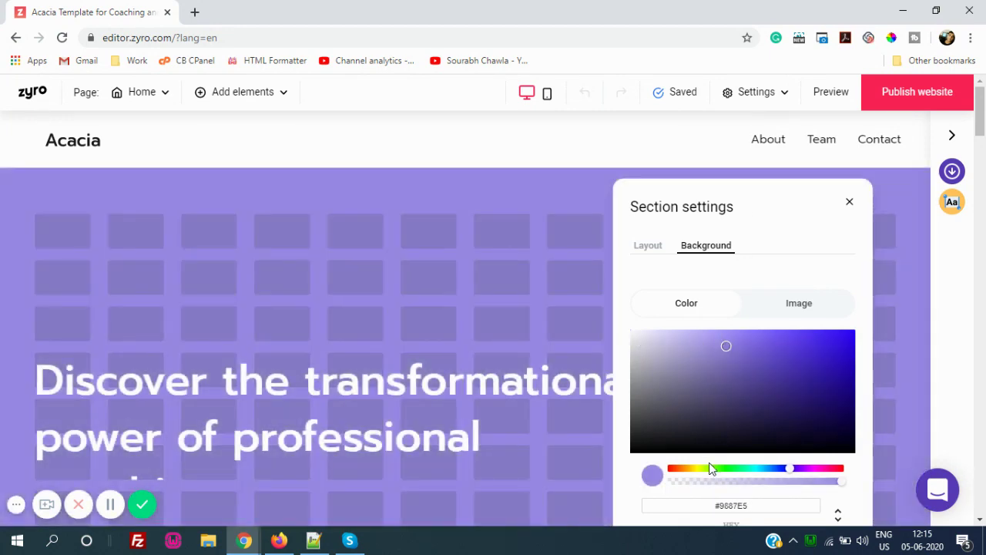
drag(791, 468, 703, 465)
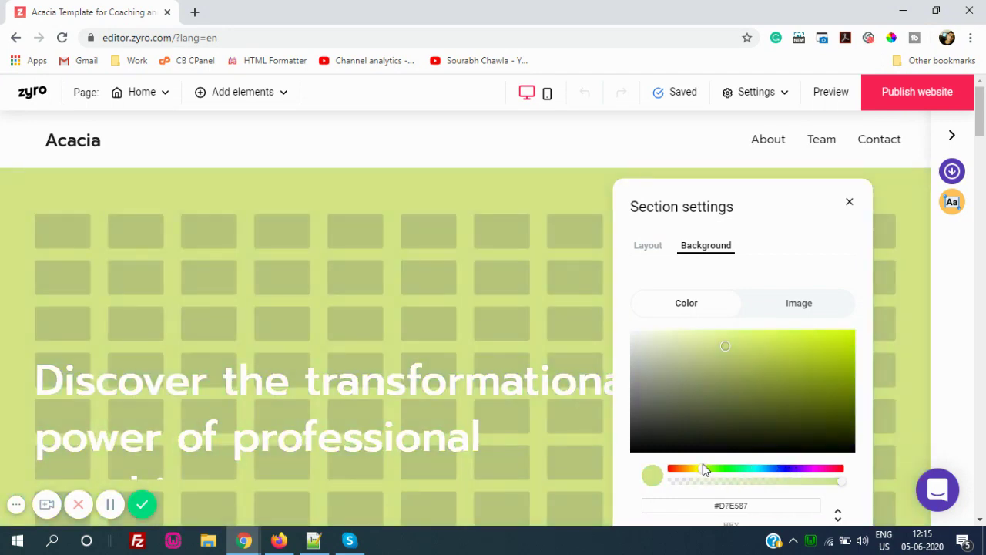
click(801, 320)
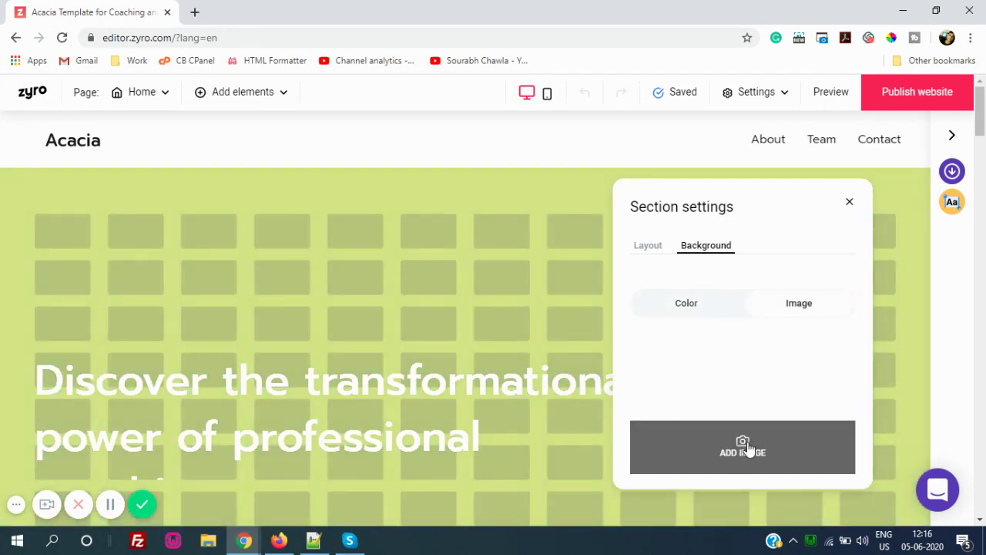
Step: Disable the grid gaps in the hero section's layout settings and close the settings
click(649, 248)
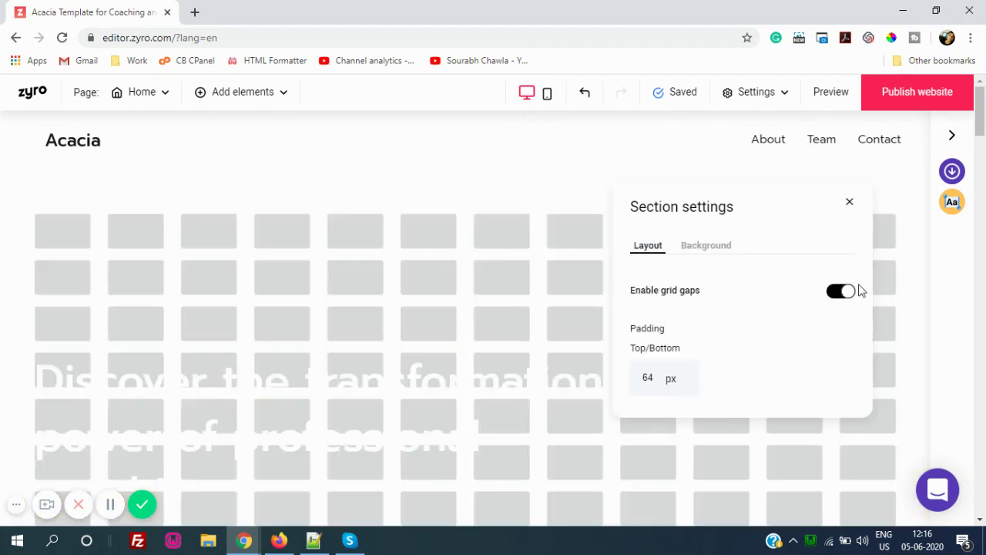
click(838, 295)
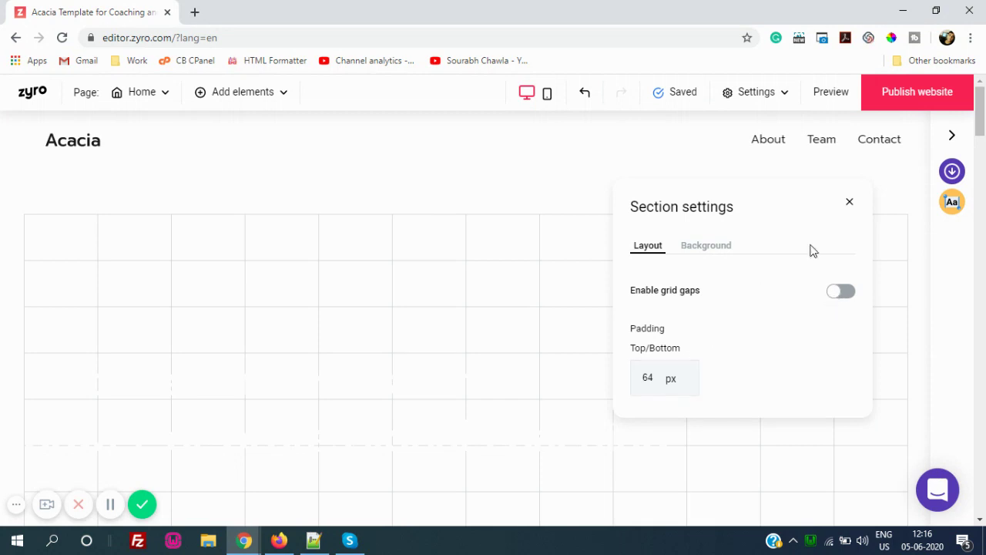
click(850, 205)
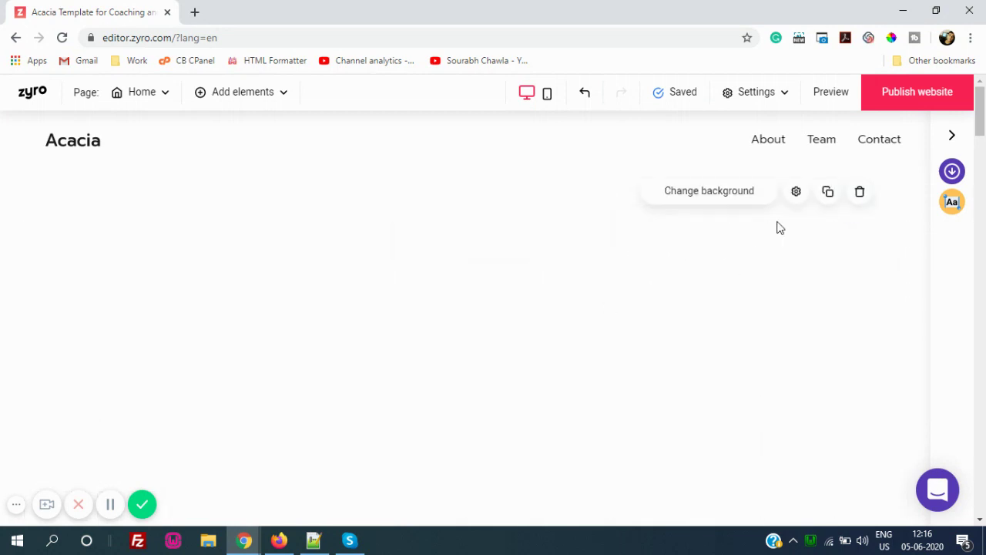
Step: Check the hero section's layout settings and delete the section from the home page
click(797, 192)
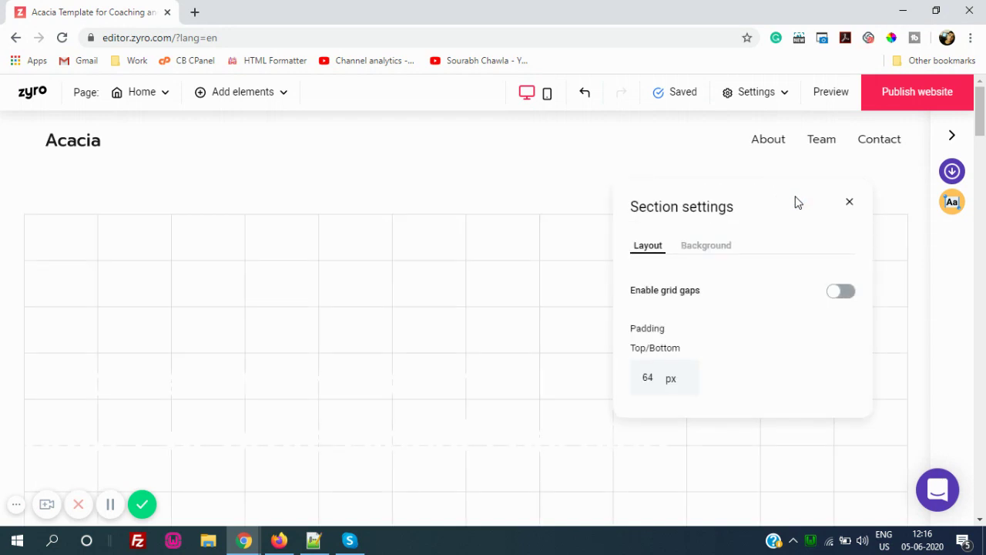
click(850, 204)
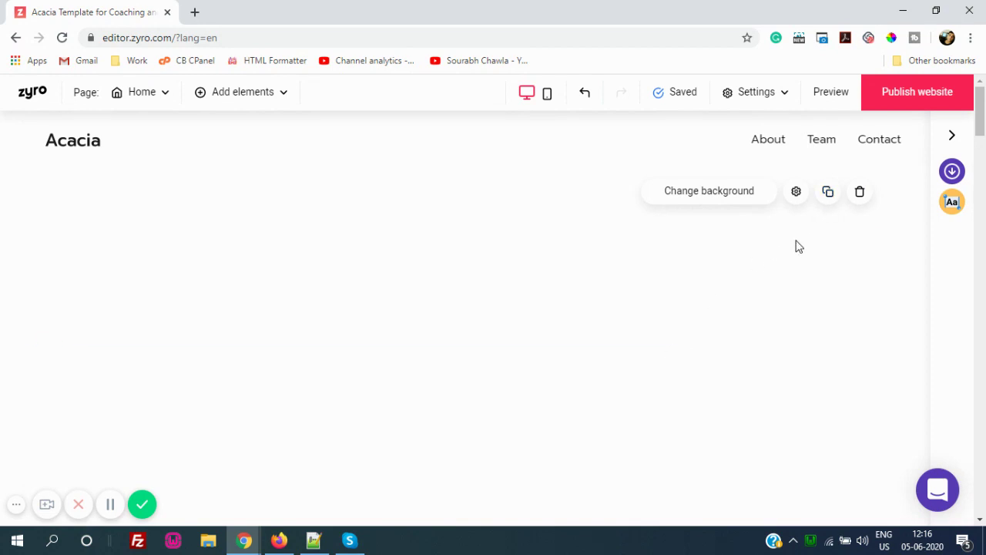
click(859, 199)
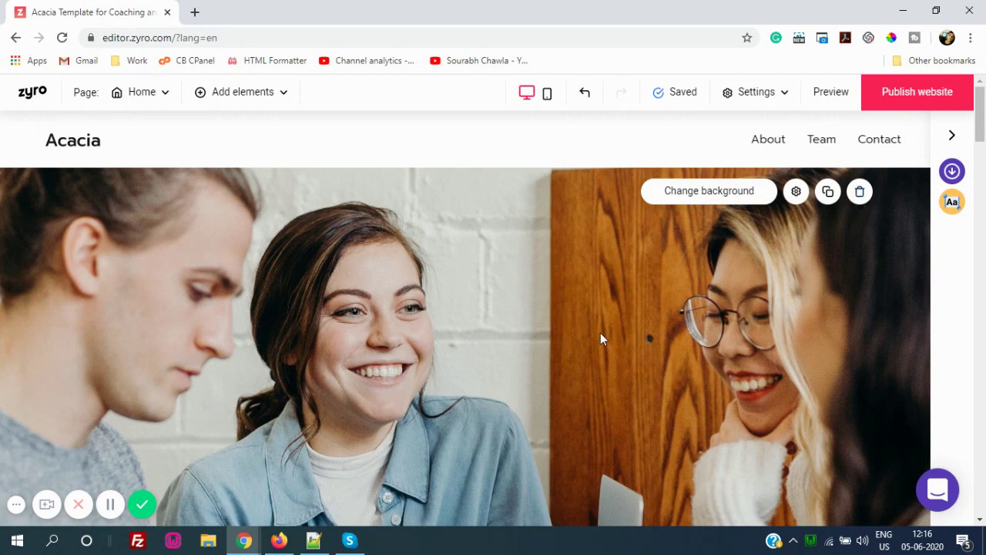
Step: Add the ready-made light grey section with the Acacia title and address directly below the header
mouse_move(541, 171)
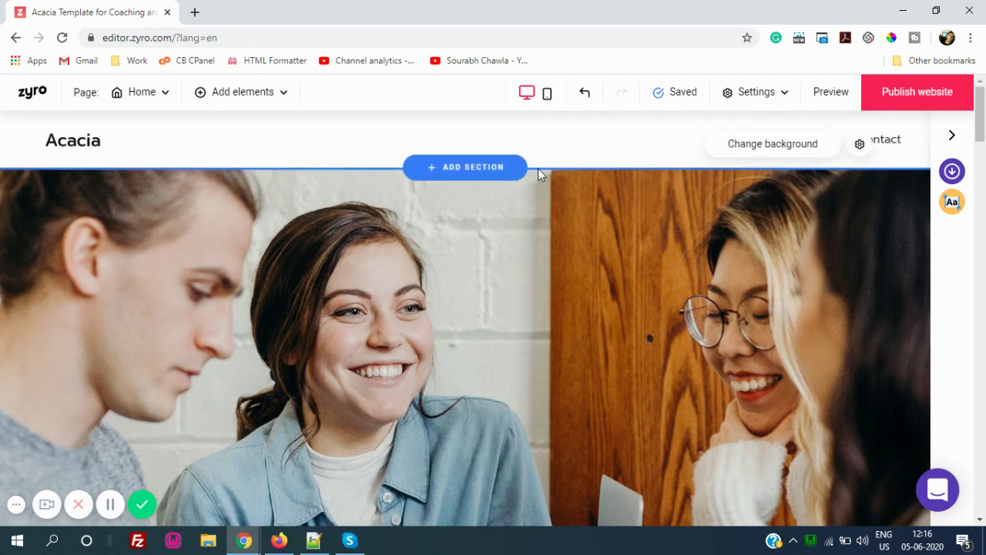
click(499, 171)
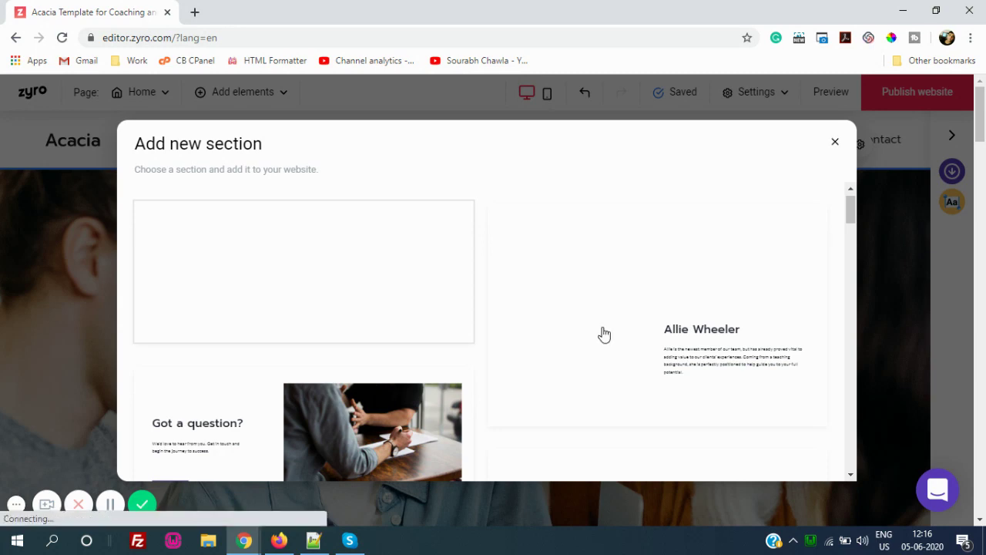
scroll(604, 334, down, 2)
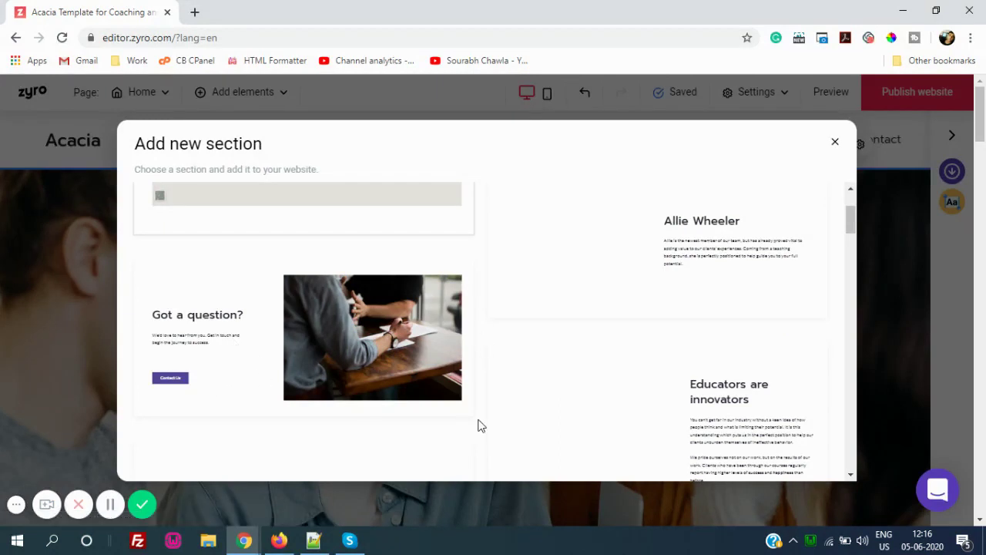
scroll(677, 294, down, 5)
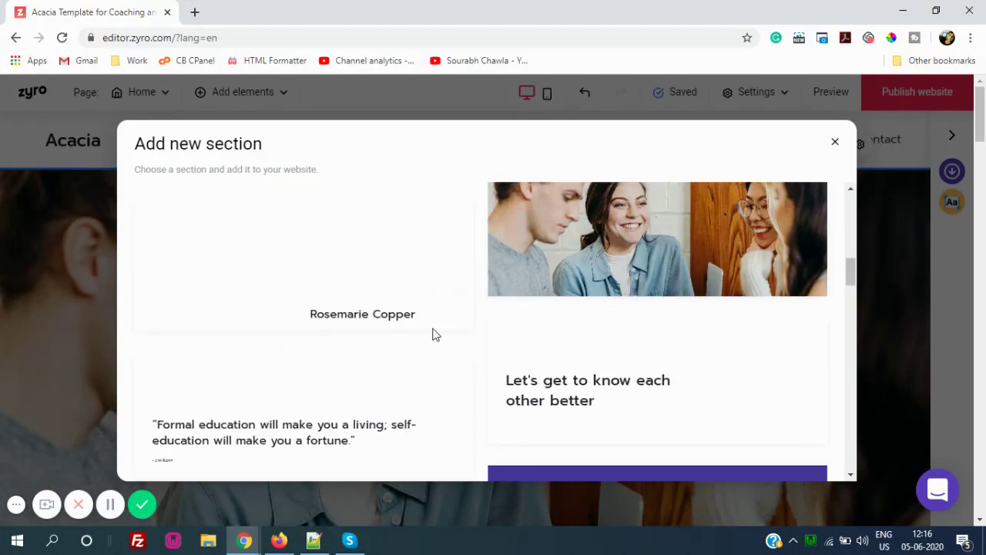
scroll(432, 334, down, 4)
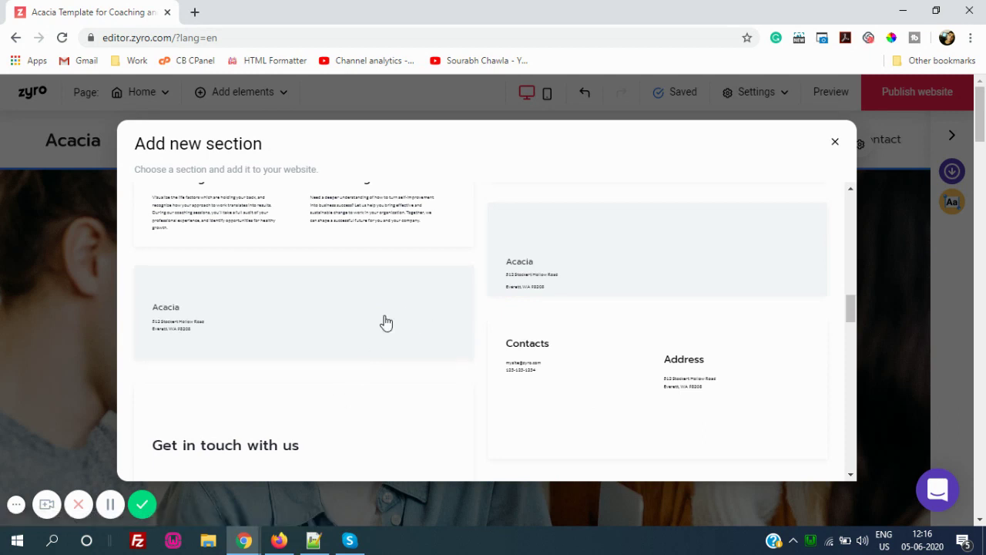
click(385, 322)
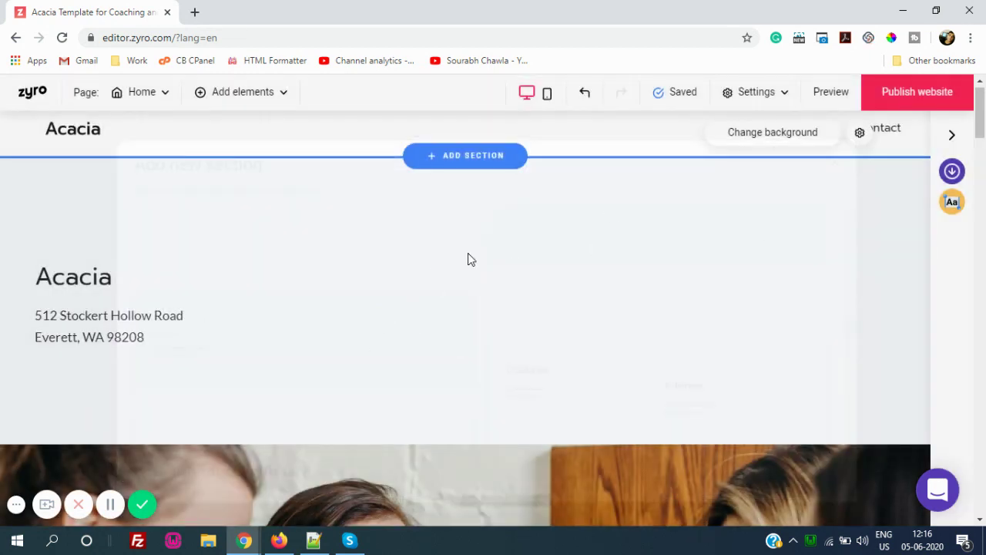
Step: Change the address text in the new section to the S Heading style, trying XXL and L Heading first
drag(115, 305, 578, 255)
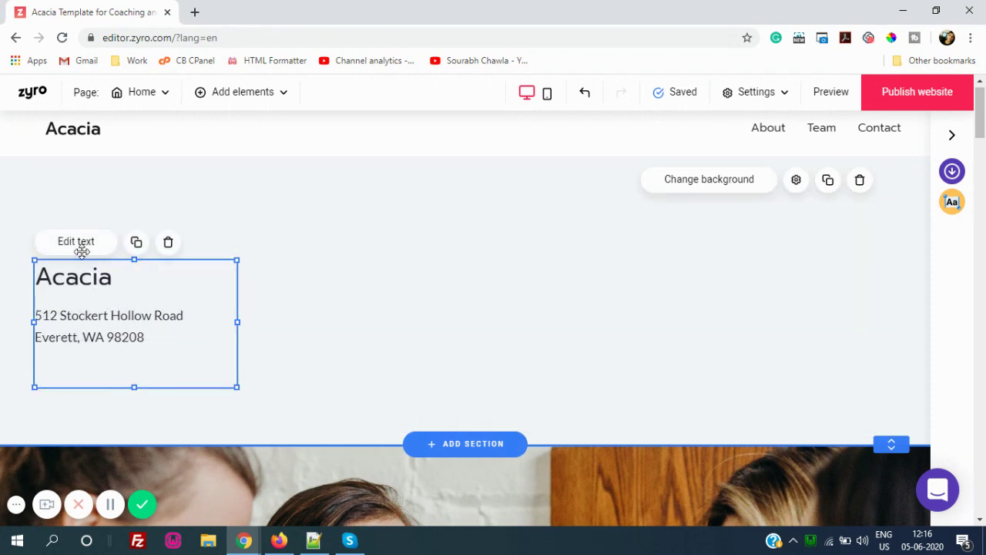
click(80, 248)
click(80, 244)
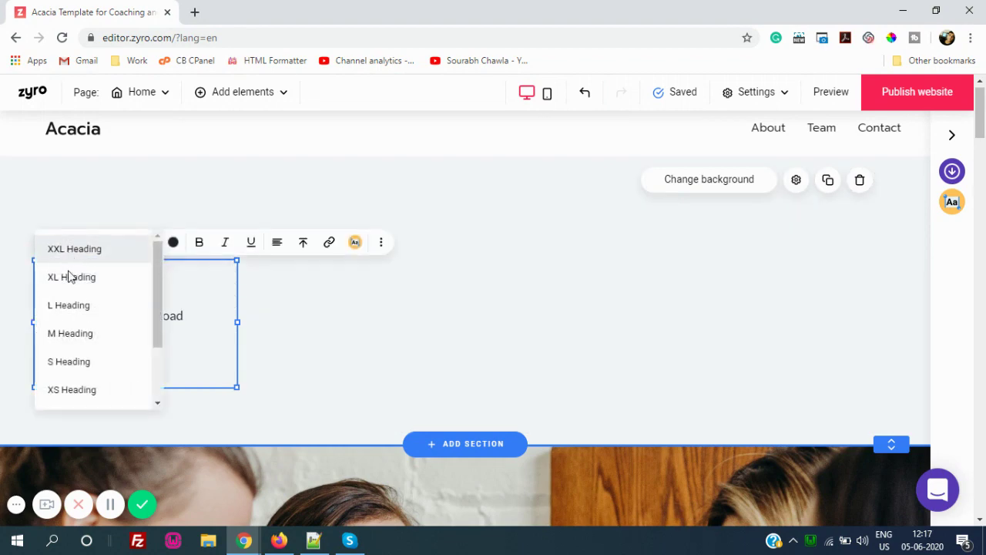
click(139, 252)
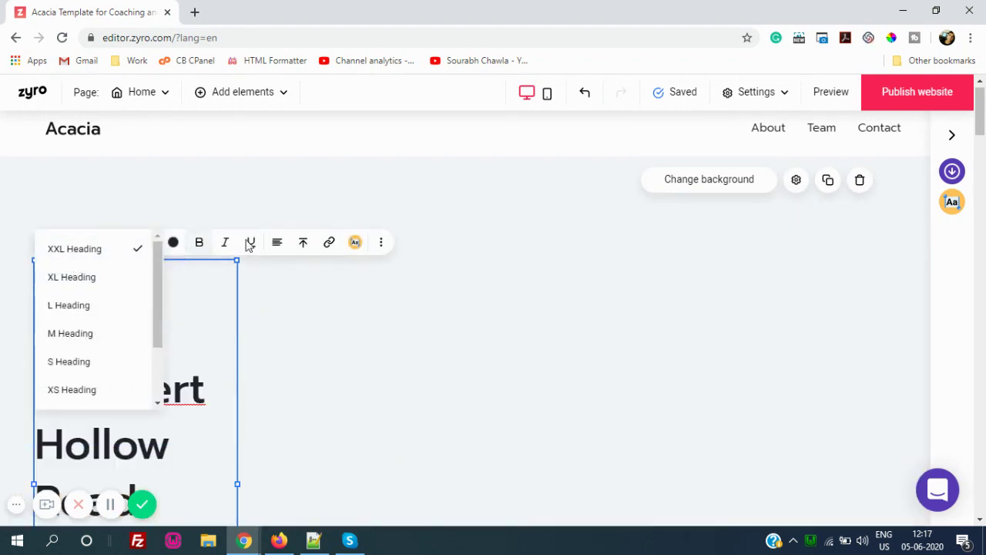
click(48, 311)
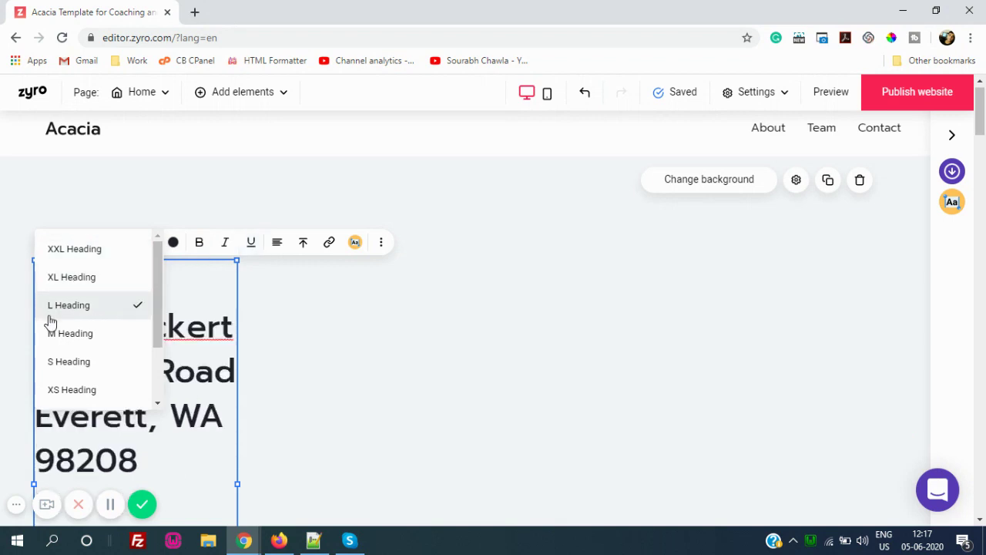
click(114, 361)
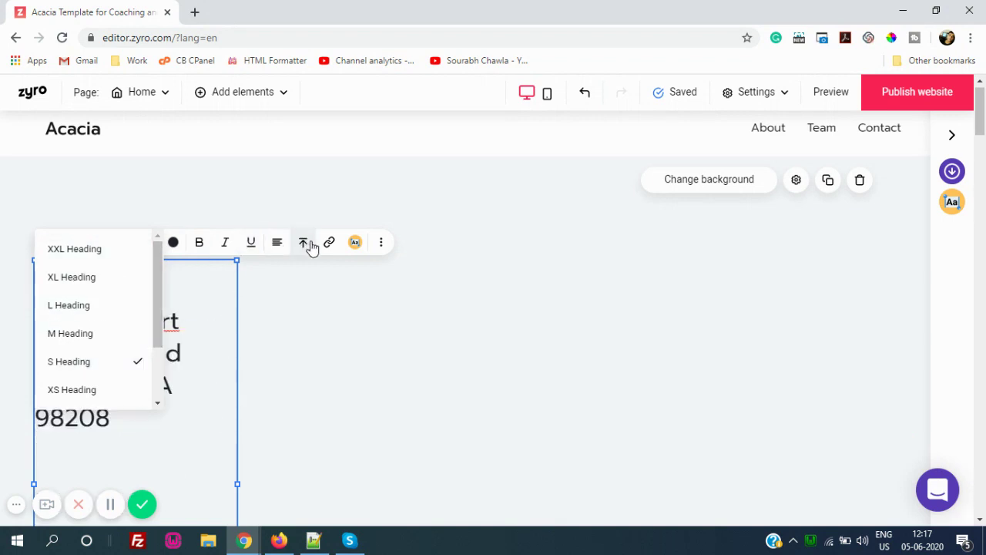
click(264, 182)
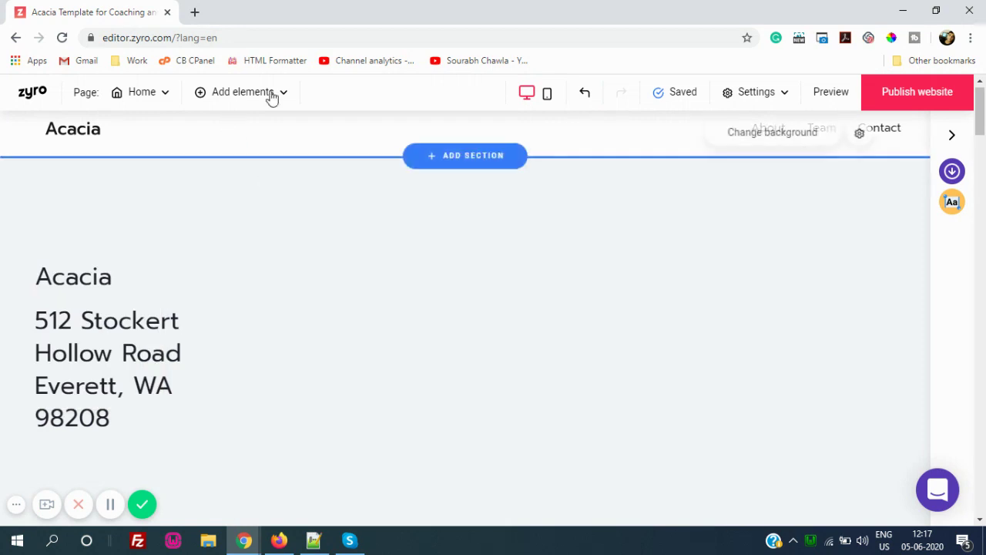
Step: Look through the elements available to add and review the page down to the About us section
click(285, 97)
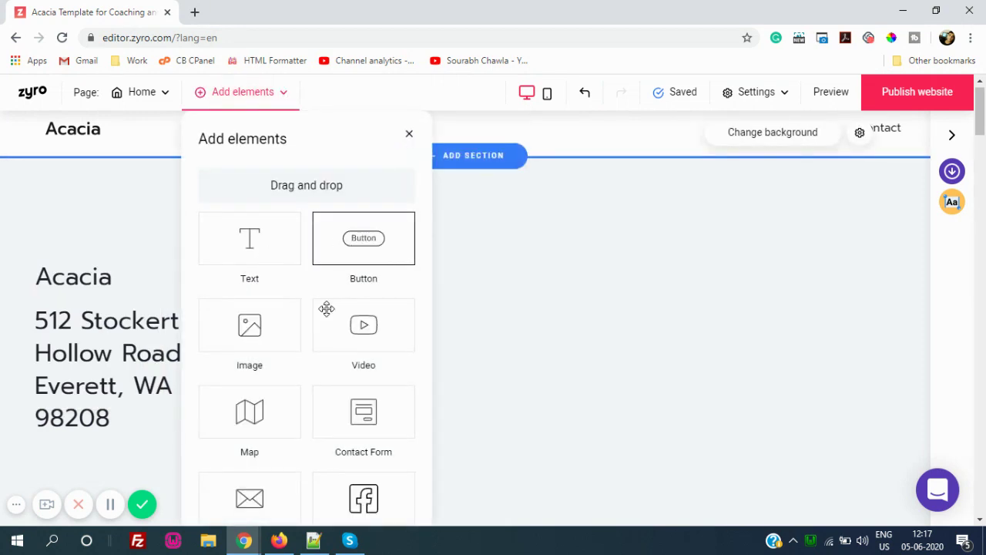
scroll(265, 339, down, 2)
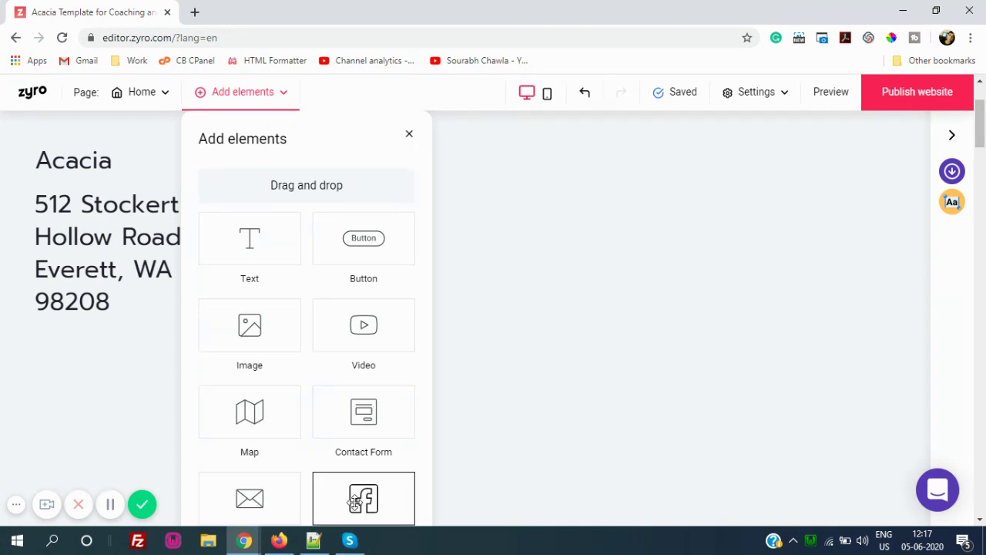
scroll(982, 130, down, 10)
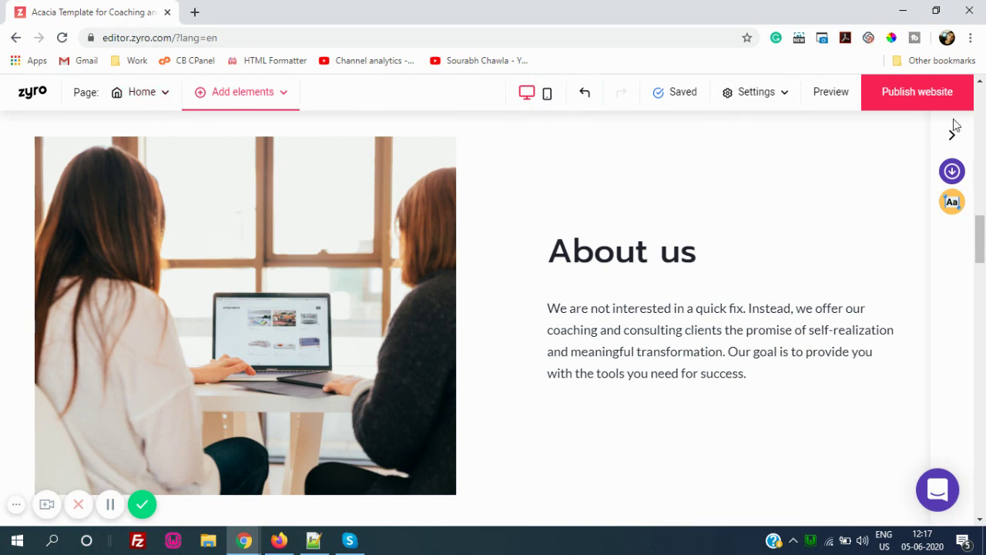
Step: Publish the website on a free Zyro domain named coffeeshop
click(923, 106)
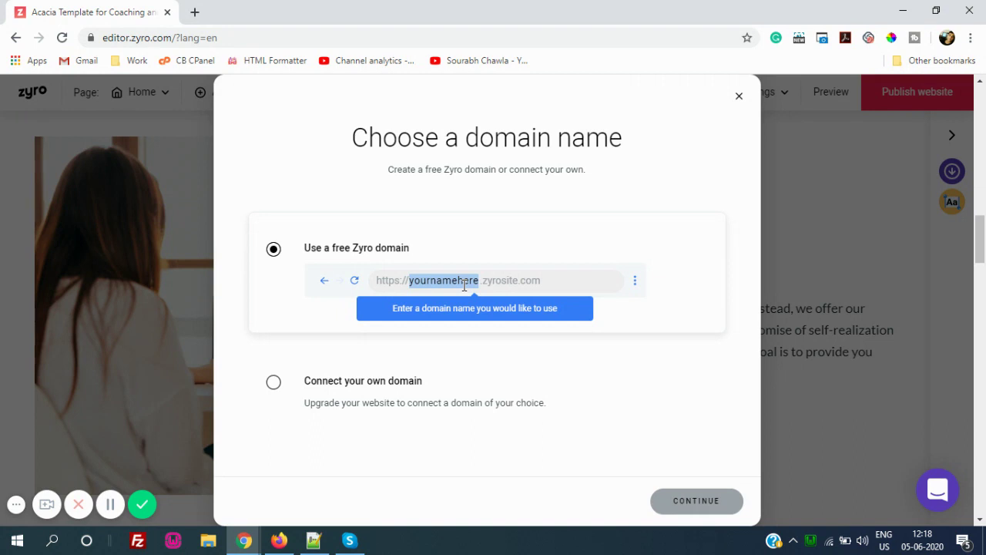
text(coffee)
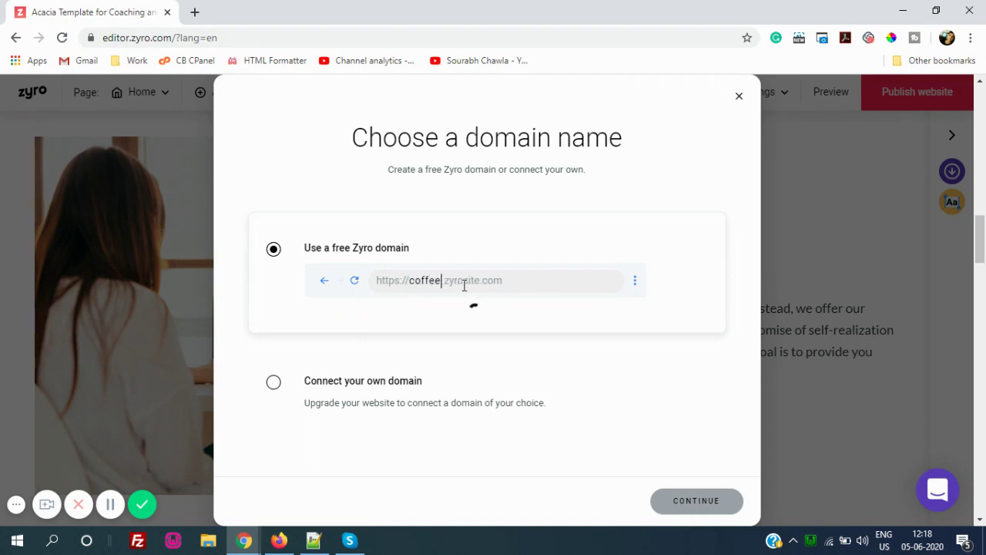
text(shop)
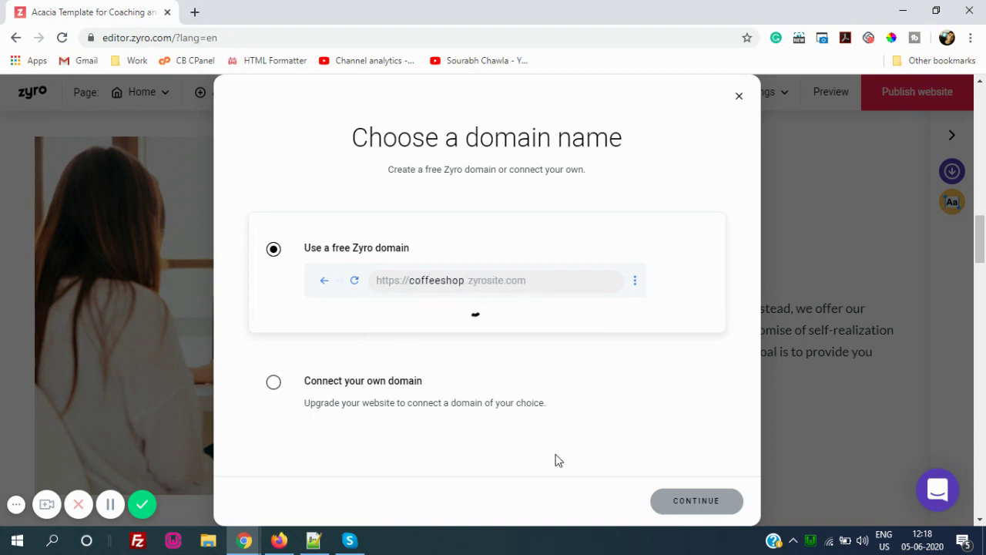
click(696, 502)
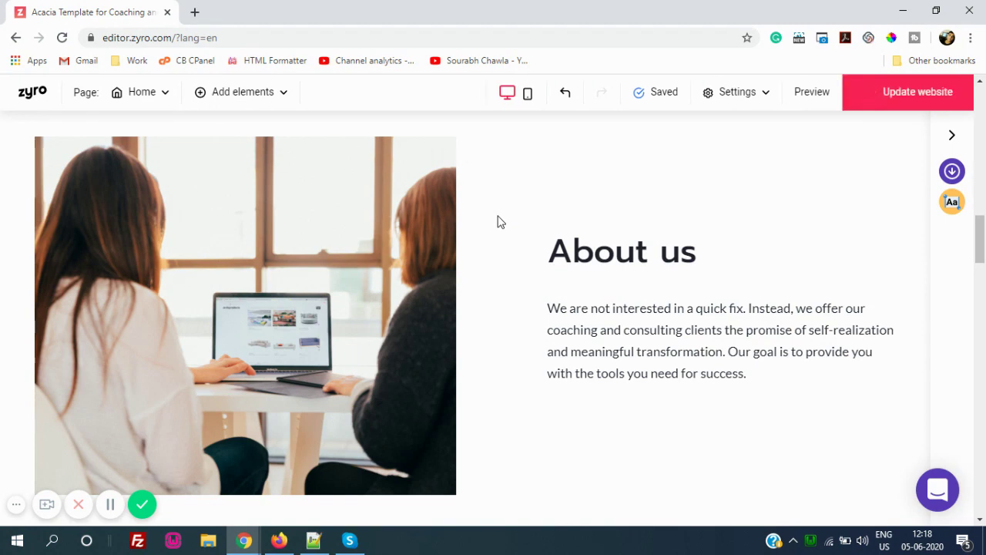
Step: Open the Zyro pricing page, zyro.com/pricing, in a new browser tab
click(197, 12)
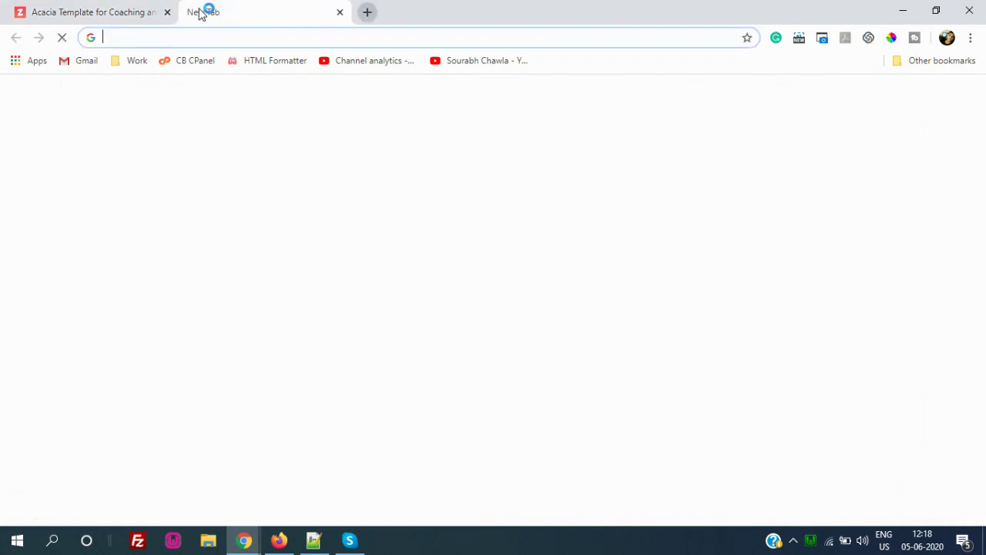
text(zyro.c)
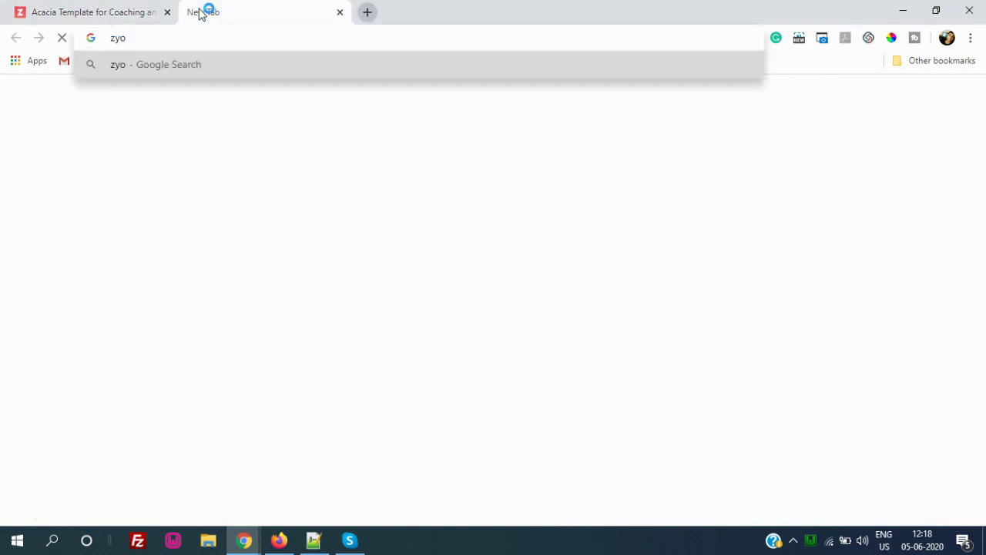
text(o)
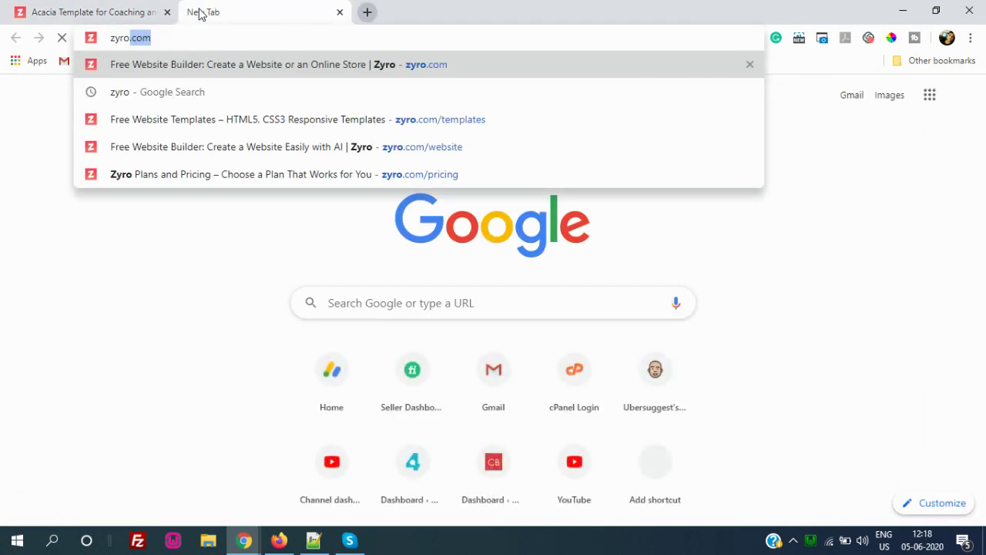
key(Down)
key(Down)
key(Down)
key(Down)
key(Return)
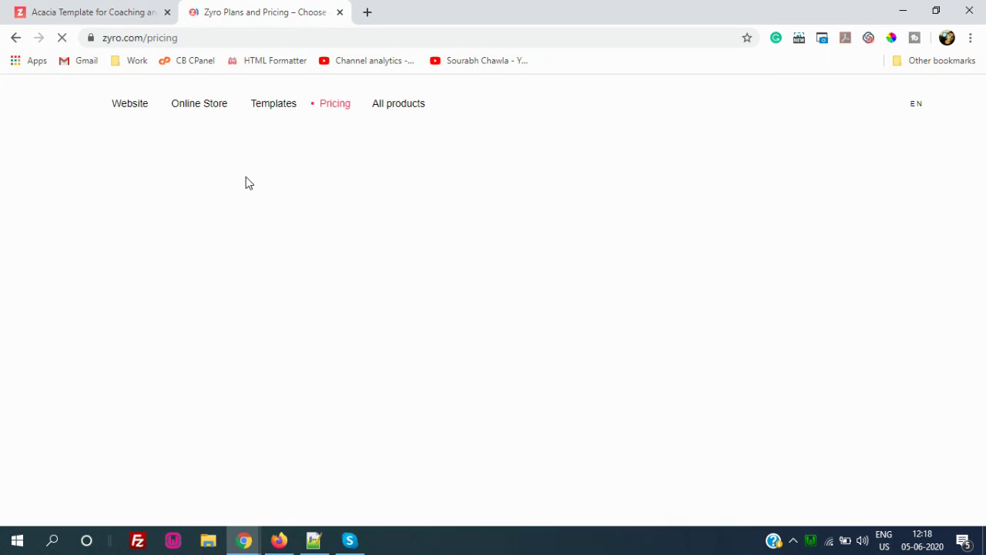
Step: Compare the monthly prices and the Essentials features of the Free, Basic, Unleashed and Ecommerce plans
scroll(437, 273, down, 2)
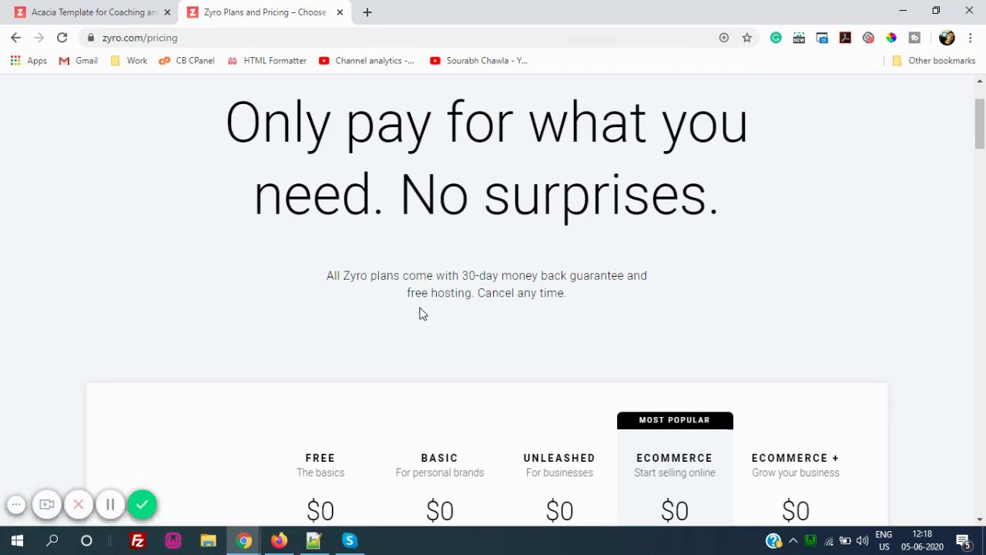
scroll(418, 312, down, 3)
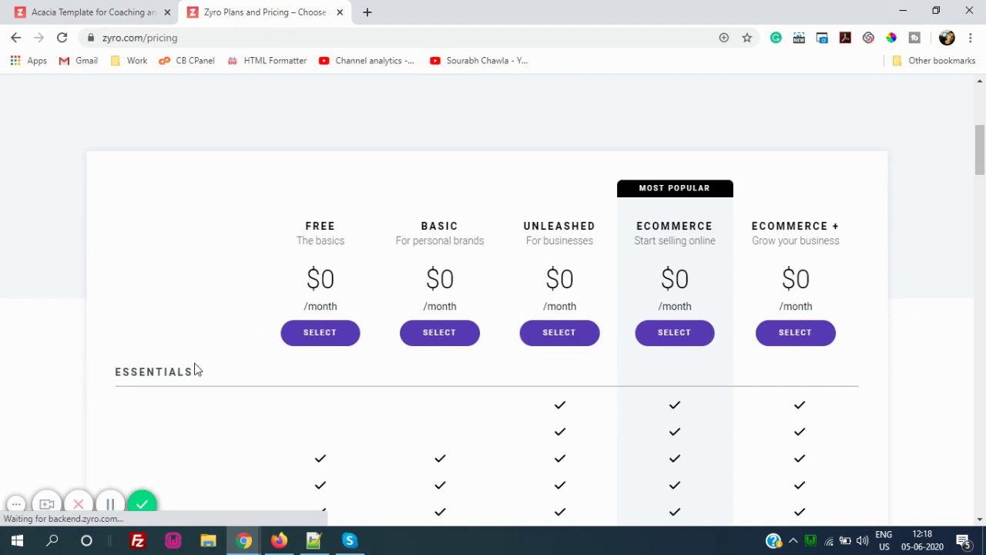
scroll(194, 370, down, 2)
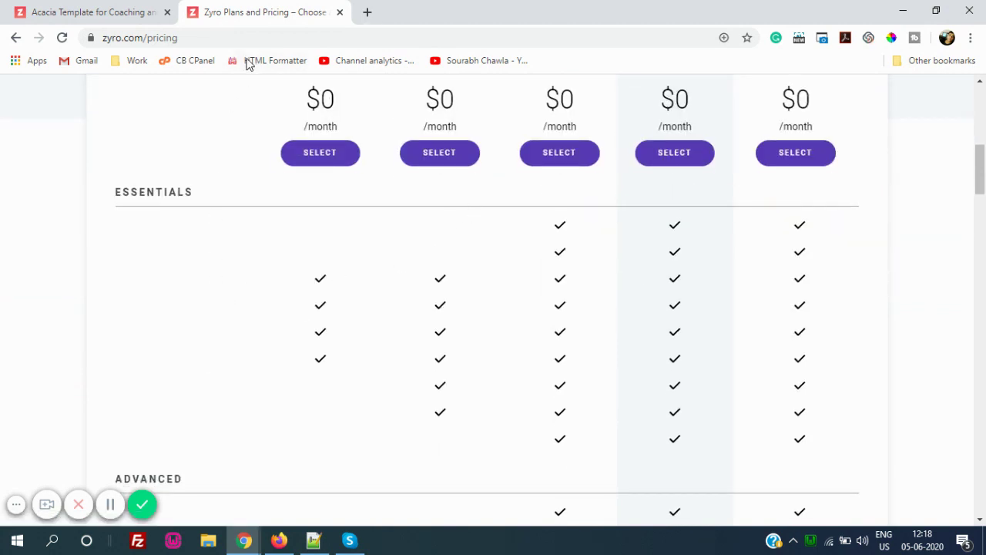
click(112, 504)
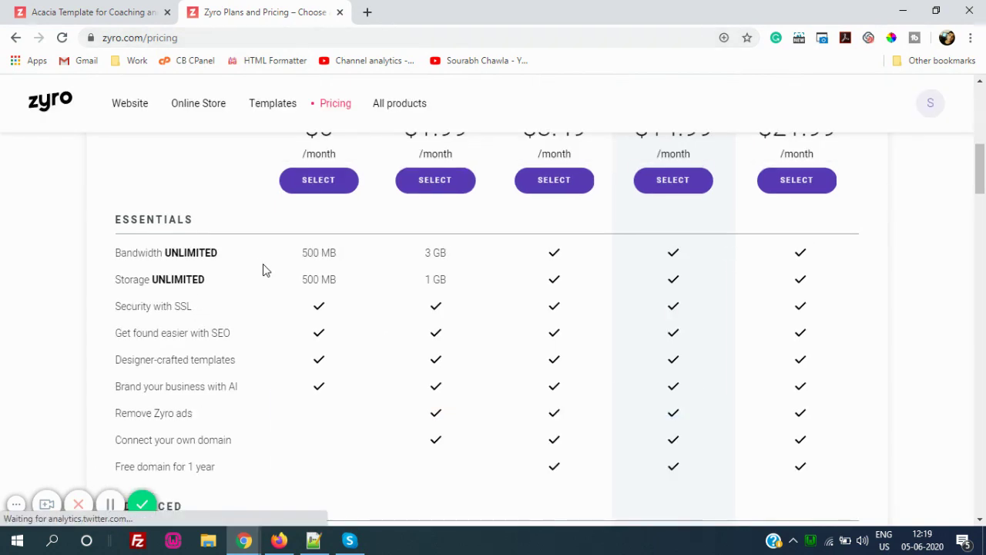
scroll(264, 270, up, 1)
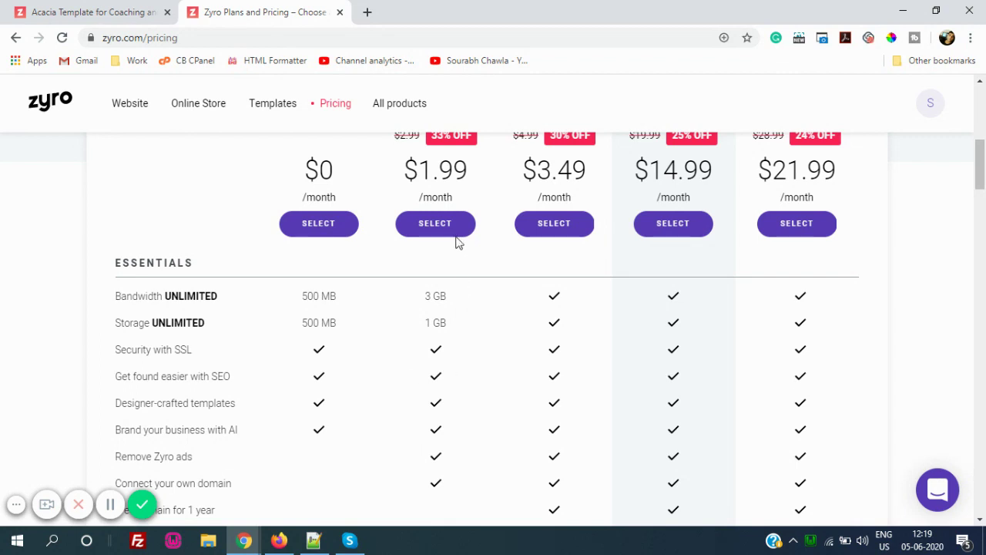
scroll(463, 182, up, 1)
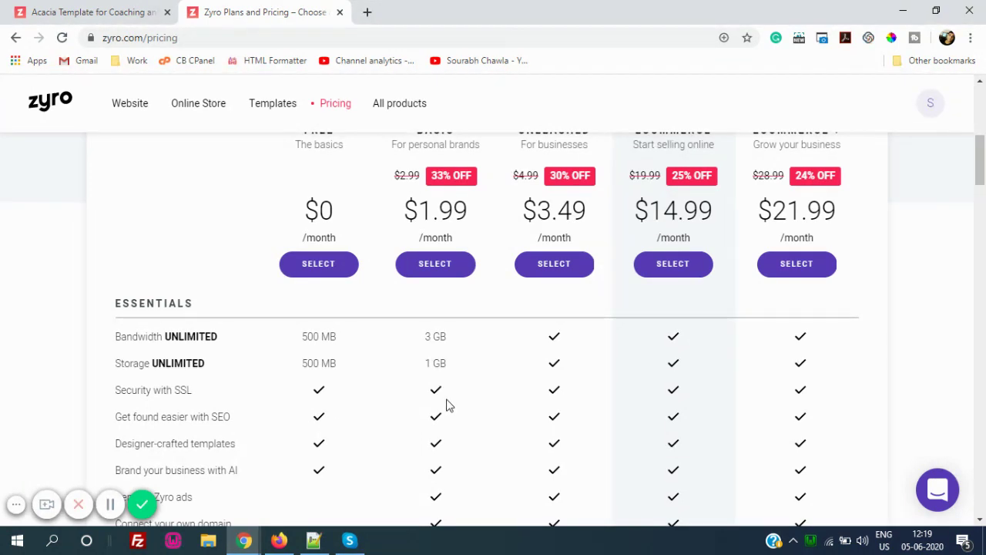
scroll(441, 431, down, 2)
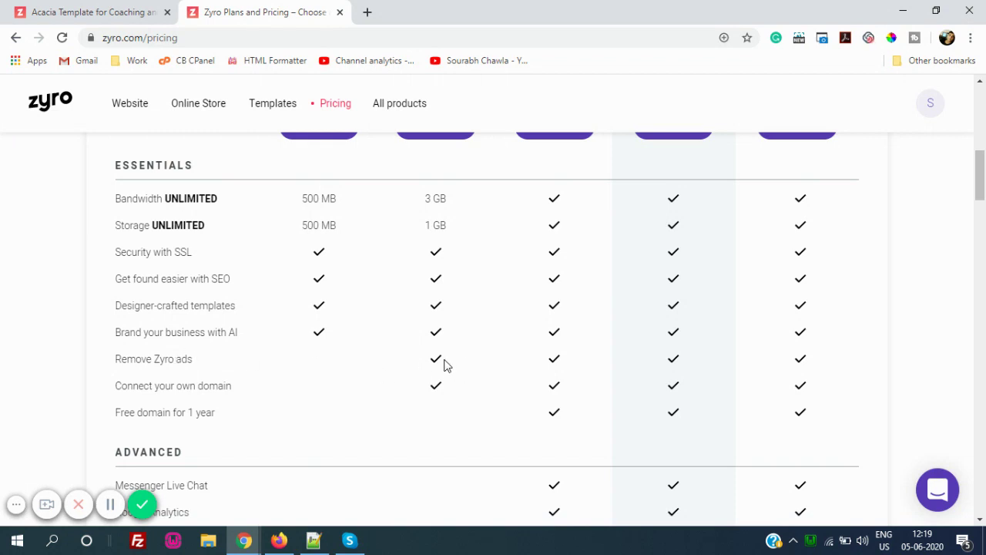
scroll(444, 364, up, 2)
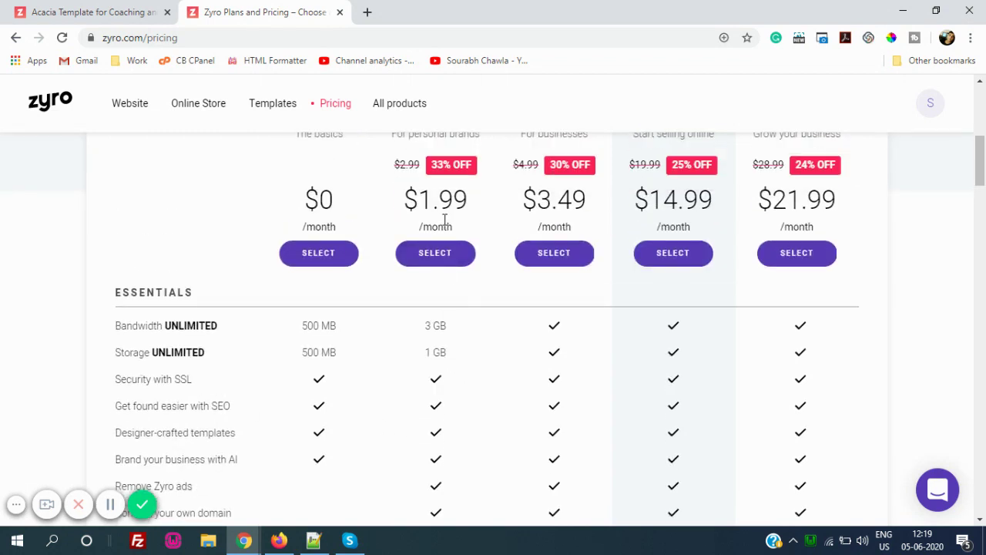